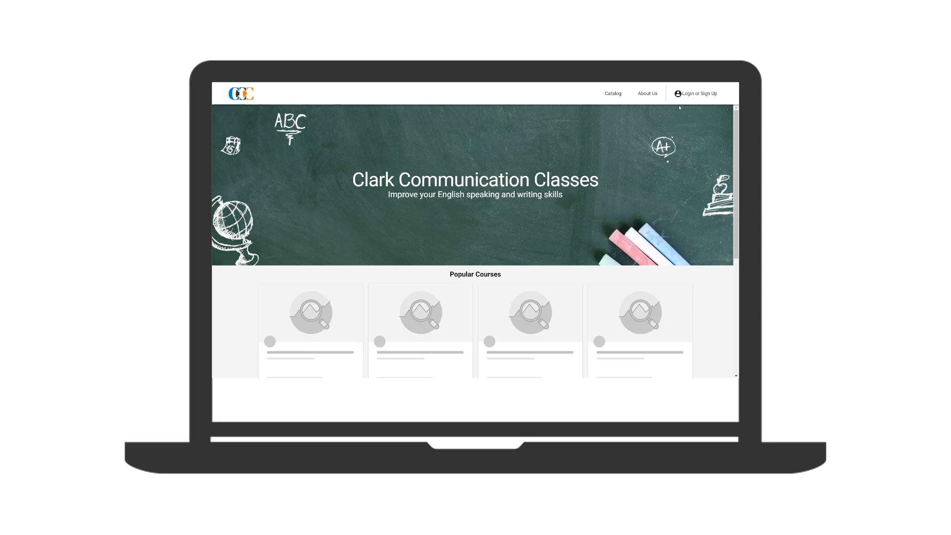
- Log in to the WizIQ academy and start a new class with Create a Class
{"action": "left_click", "coordinate": [684, 93]}
{"action": "left_click", "coordinate": [492, 275]}
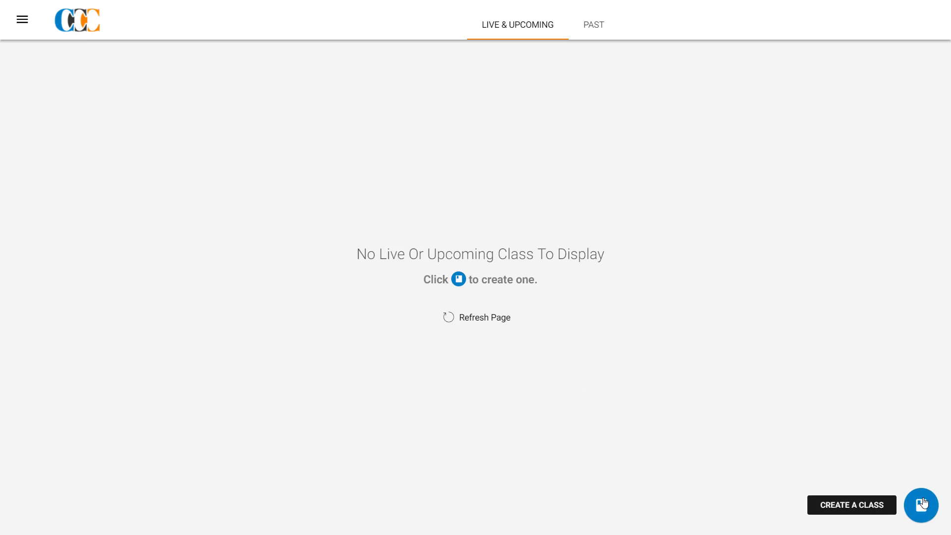
{"action": "left_click", "coordinate": [922, 504]}
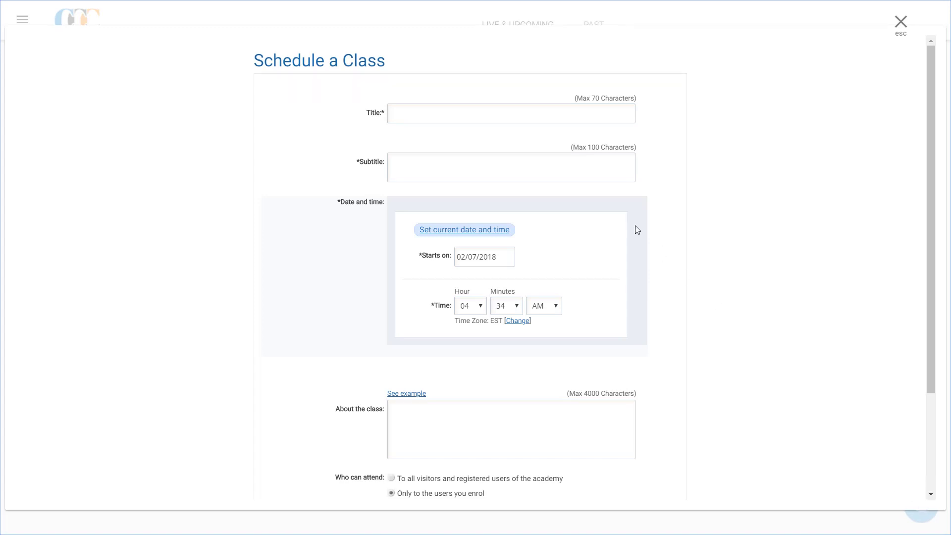
- Title the class 'Public speaking: Dos and Don'ts' with subtitle 'Improve your public speaking skills'
{"action": "left_click", "coordinate": [504, 113]}
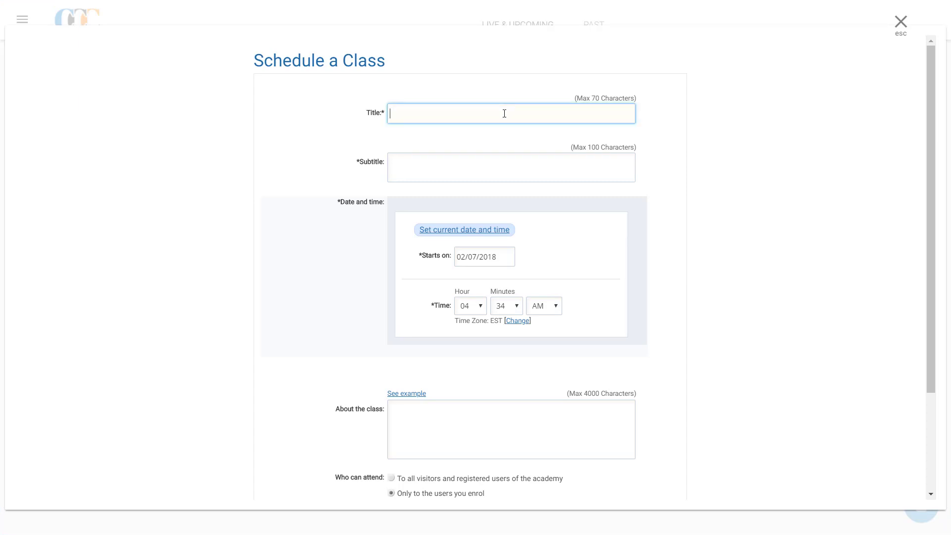
{"action": "type", "text": "Public speaking: Dos and Don'ts"}
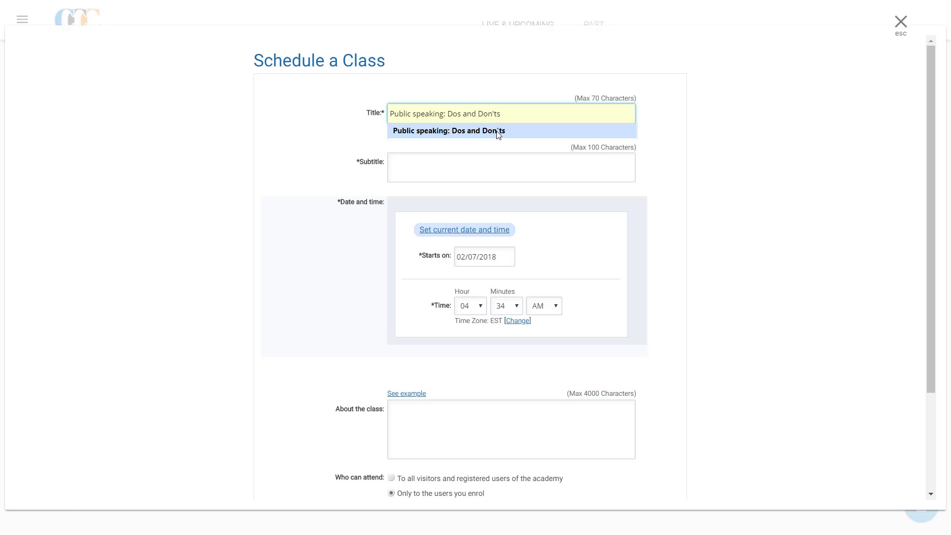
{"action": "left_click", "coordinate": [499, 131]}
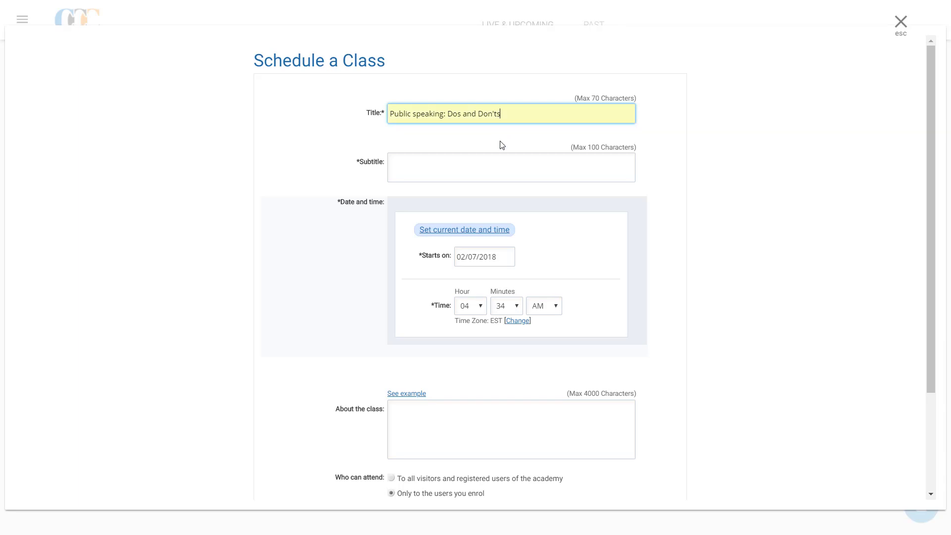
{"action": "left_click", "coordinate": [499, 172]}
{"action": "type", "text": "Impr"}
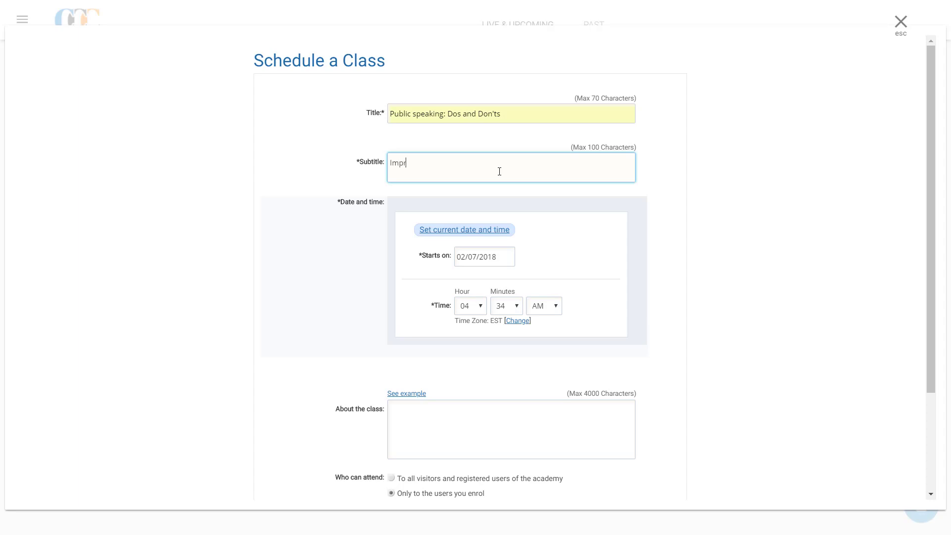
{"action": "type", "text": "ove your public speaking skills"}
- Set the class start to 02/11/2018 at 10:00 PM
{"action": "left_click", "coordinate": [506, 261]}
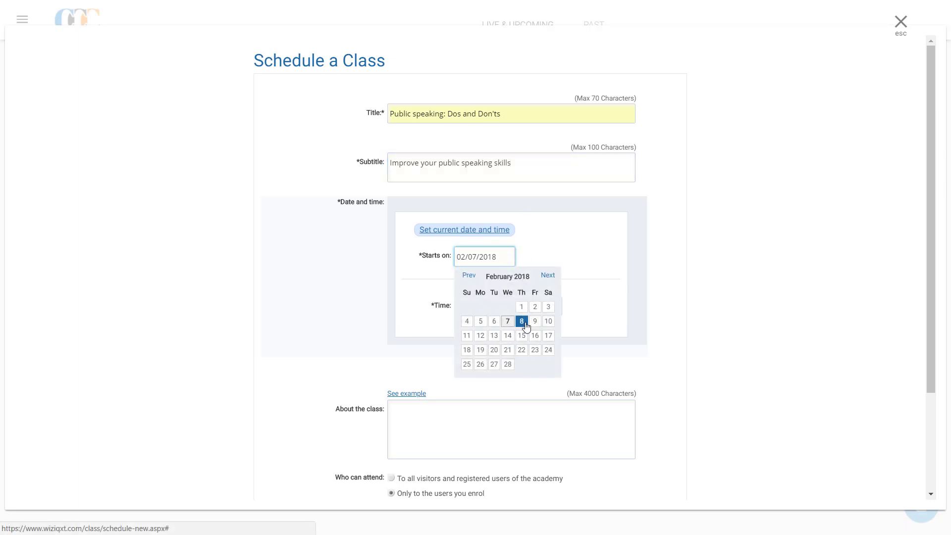
{"action": "left_click", "coordinate": [469, 339]}
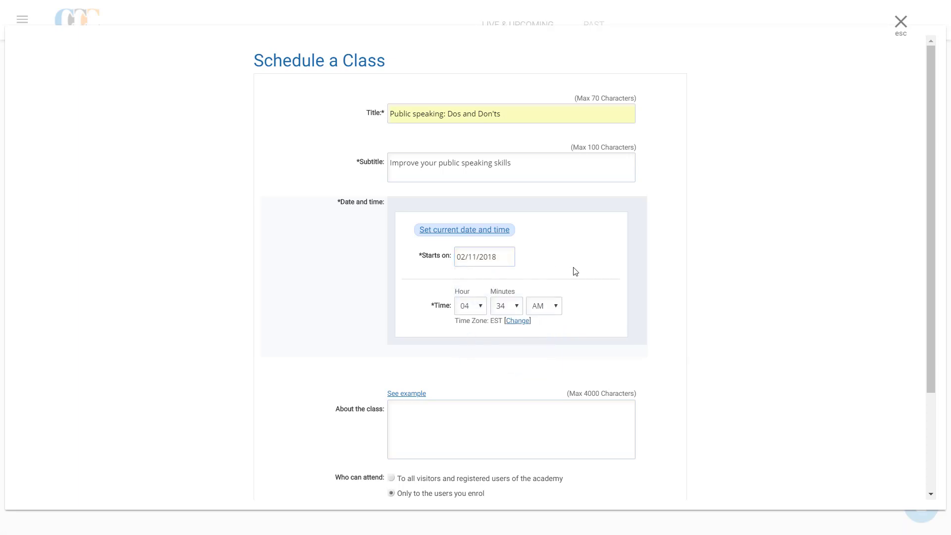
{"action": "scroll", "coordinate": [576, 271], "scroll_direction": "down", "scroll_amount": 1}
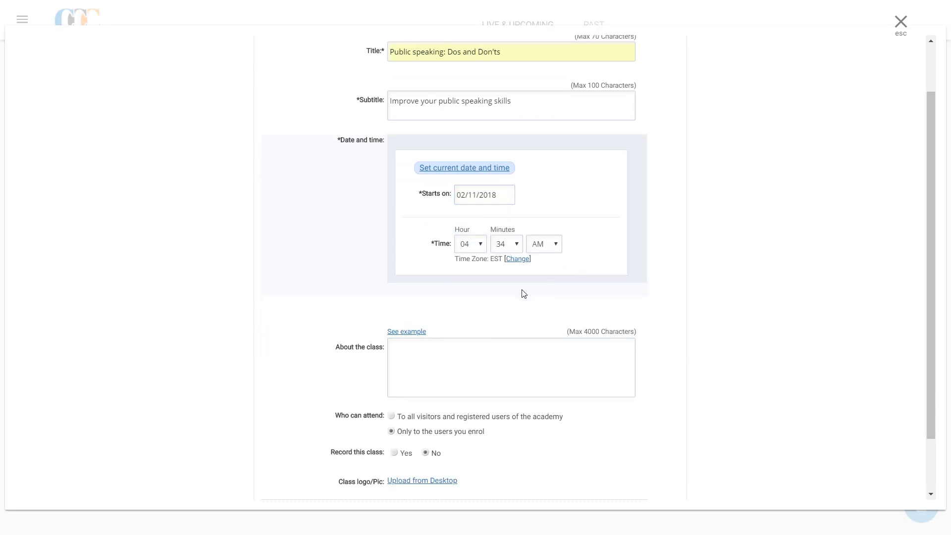
{"action": "left_click", "coordinate": [483, 248]}
{"action": "left_click", "coordinate": [476, 439]}
{"action": "left_click", "coordinate": [519, 248]}
{"action": "scroll", "coordinate": [510, 406], "scroll_direction": "up", "scroll_amount": 10}
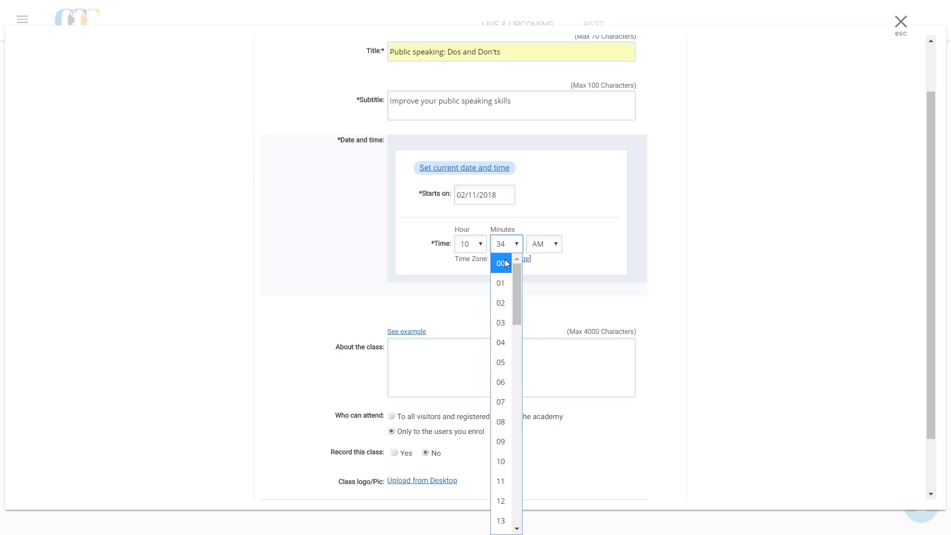
{"action": "left_click", "coordinate": [501, 261]}
{"action": "left_click", "coordinate": [547, 250]}
{"action": "left_click", "coordinate": [542, 279]}
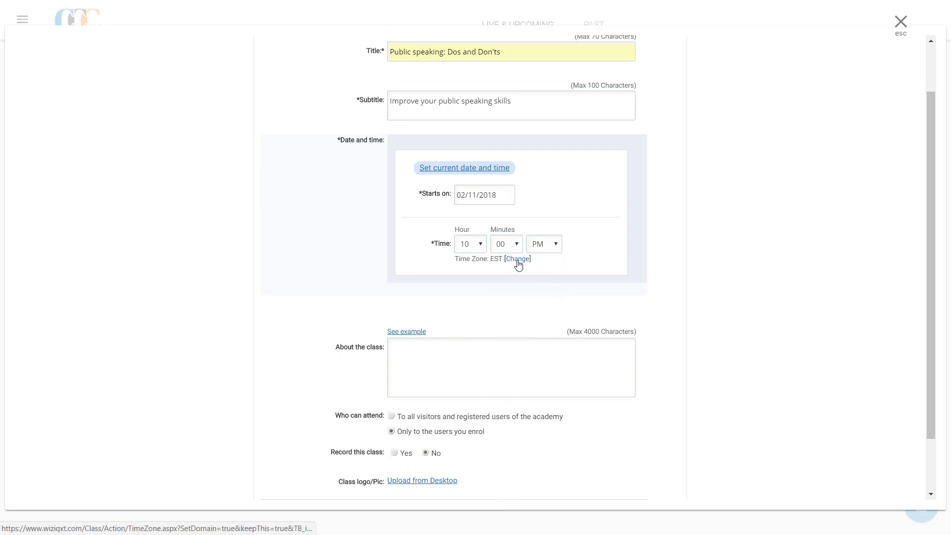
- Paste the public speaking description and open the class to all visitors and registered users
{"action": "scroll", "coordinate": [493, 261], "scroll_direction": "down", "scroll_amount": 3}
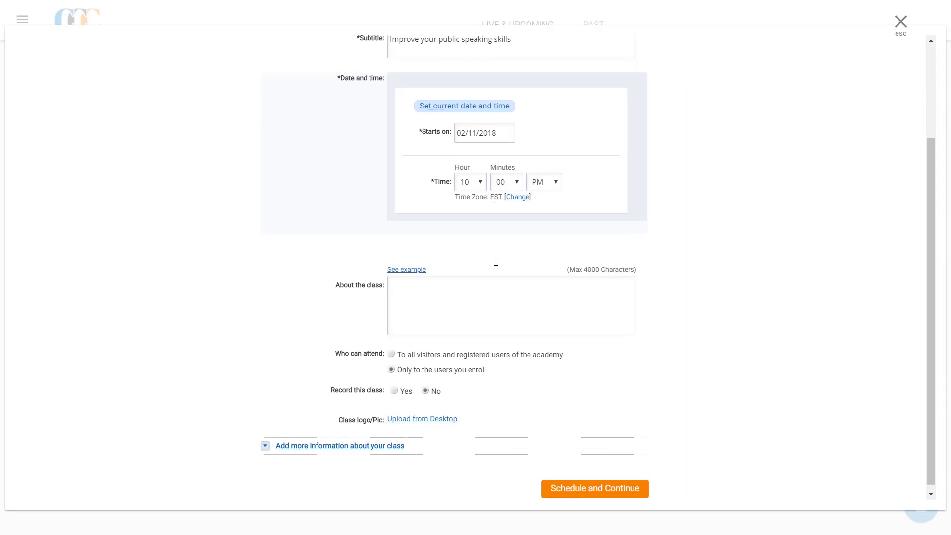
{"action": "left_click", "coordinate": [500, 294]}
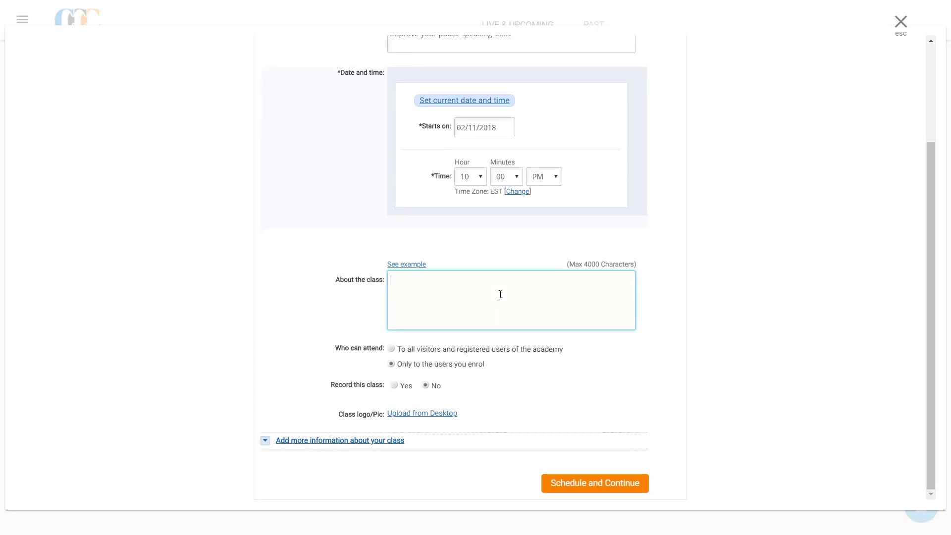
{"action": "type", "text": "In this session, you will learn how to make public speaking more effective. I will talk about how to structure your speech, build a story with content and complement it with your body language."}
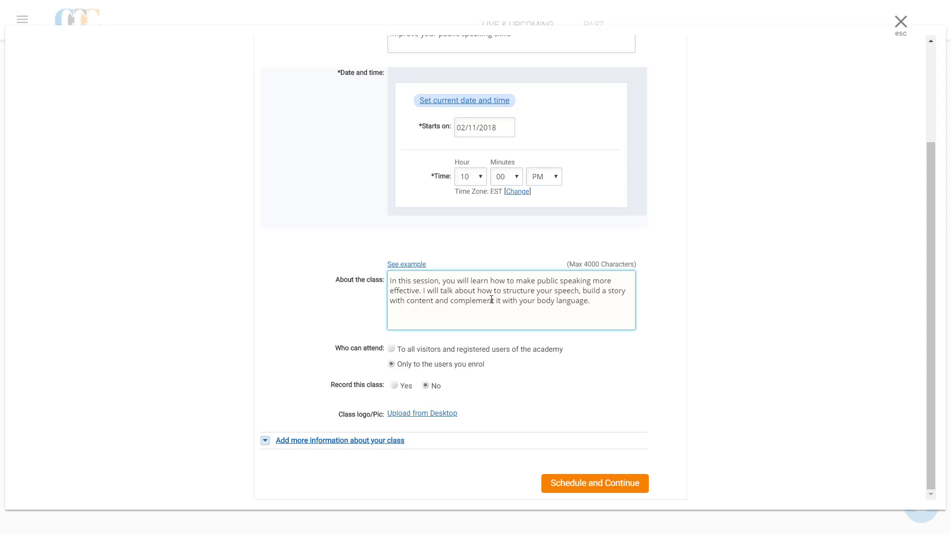
{"action": "left_click", "coordinate": [391, 350]}
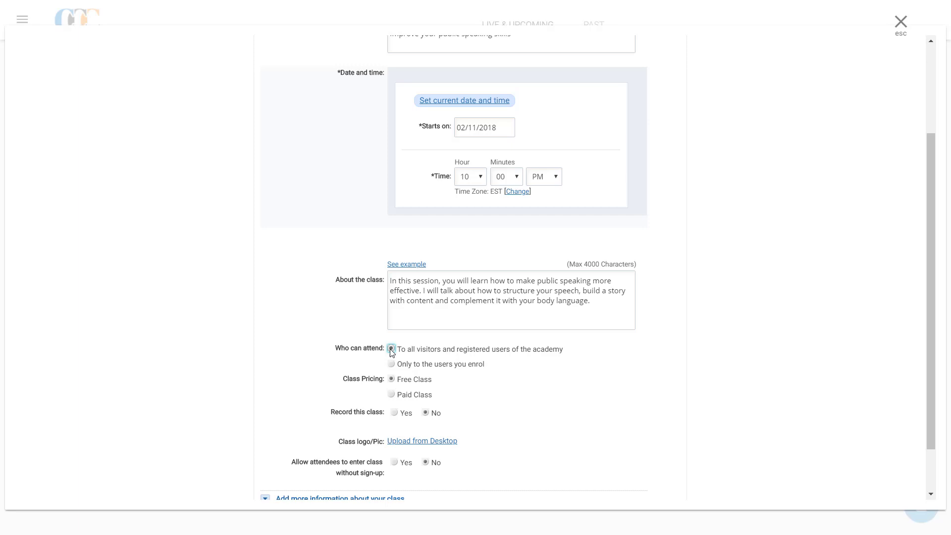
- Choose Free Class pricing and Yes for recording the class
{"action": "left_click", "coordinate": [391, 379]}
{"action": "left_click", "coordinate": [395, 413]}
- Upload the public speaking photo and crop and save it as the class image
{"action": "left_click", "coordinate": [418, 441]}
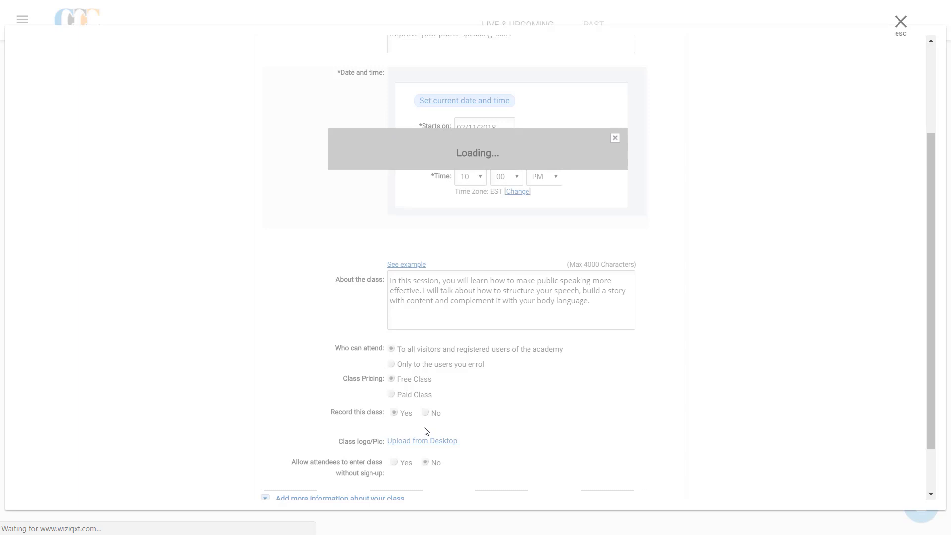
{"action": "left_click", "coordinate": [365, 343]}
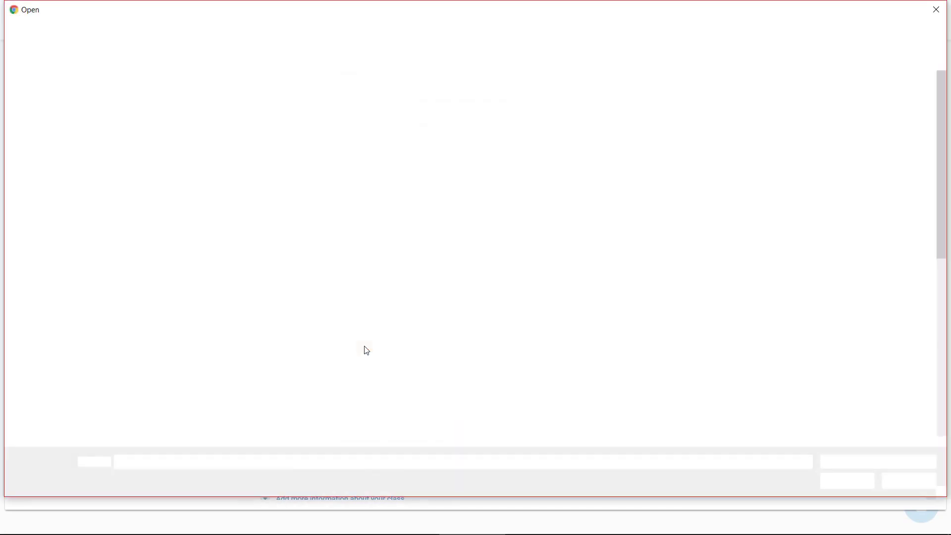
{"action": "left_click", "coordinate": [843, 479]}
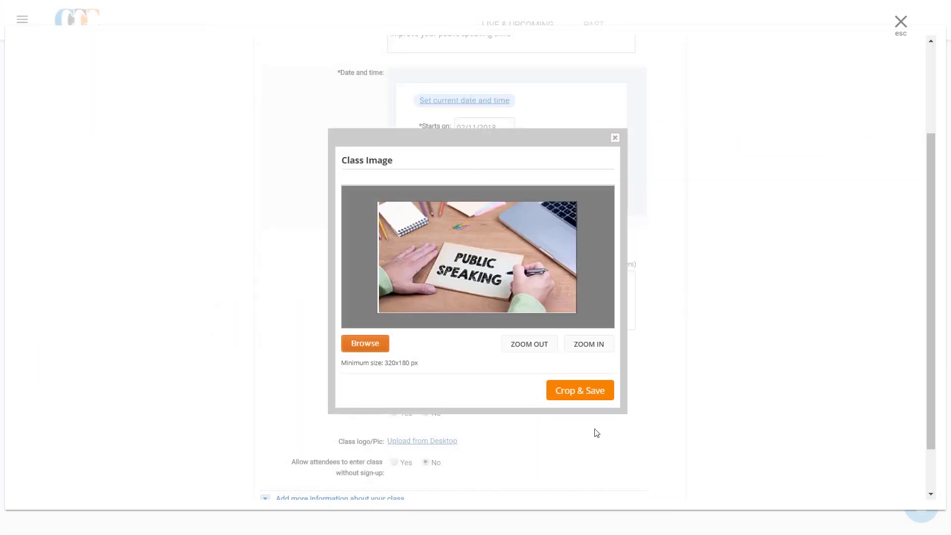
{"action": "left_click", "coordinate": [586, 392]}
{"action": "scroll", "coordinate": [587, 400], "scroll_direction": "down", "scroll_amount": 4}
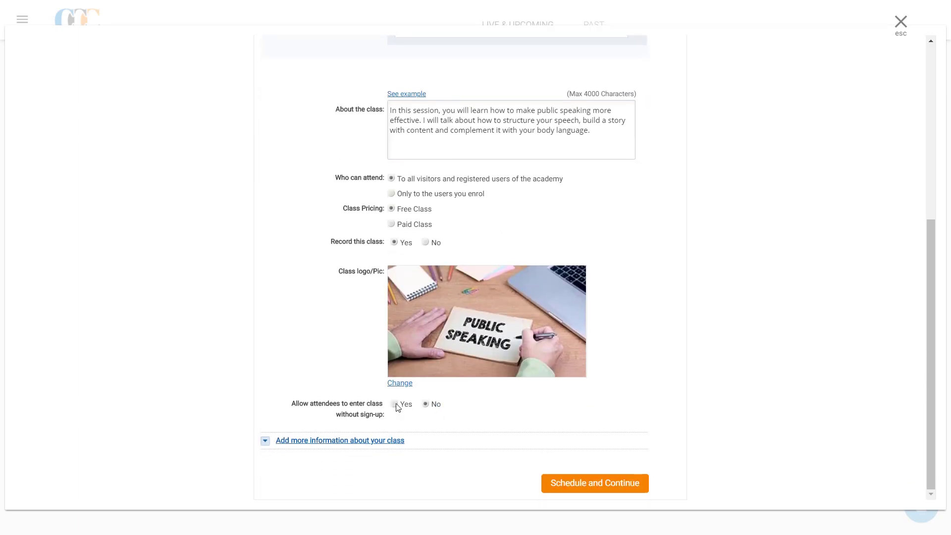
- Allow attendees to join without sign-up and expand the additional class settings
{"action": "left_click", "coordinate": [395, 405]}
{"action": "left_click", "coordinate": [395, 441]}
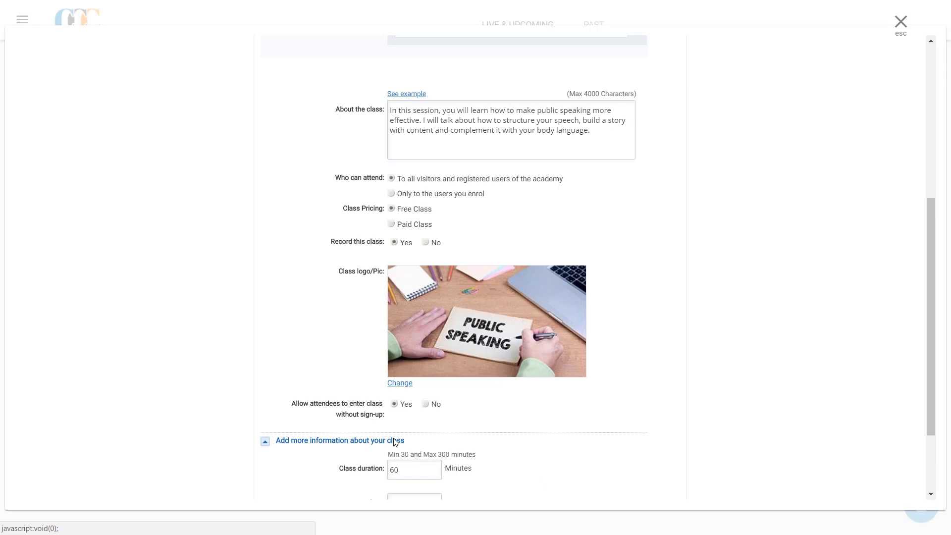
{"action": "scroll", "coordinate": [395, 441], "scroll_direction": "down", "scroll_amount": 2}
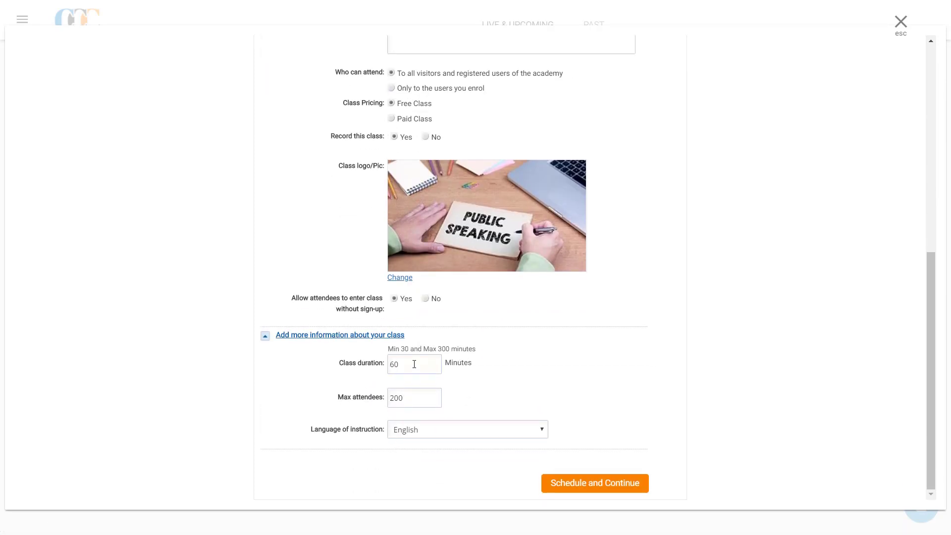
- Set duration to 120 minutes and max attendees to 100, keeping English as the language
{"action": "left_click_drag", "start_coordinate": [414, 364], "coordinate": [375, 365]}
{"action": "type", "text": "12"}
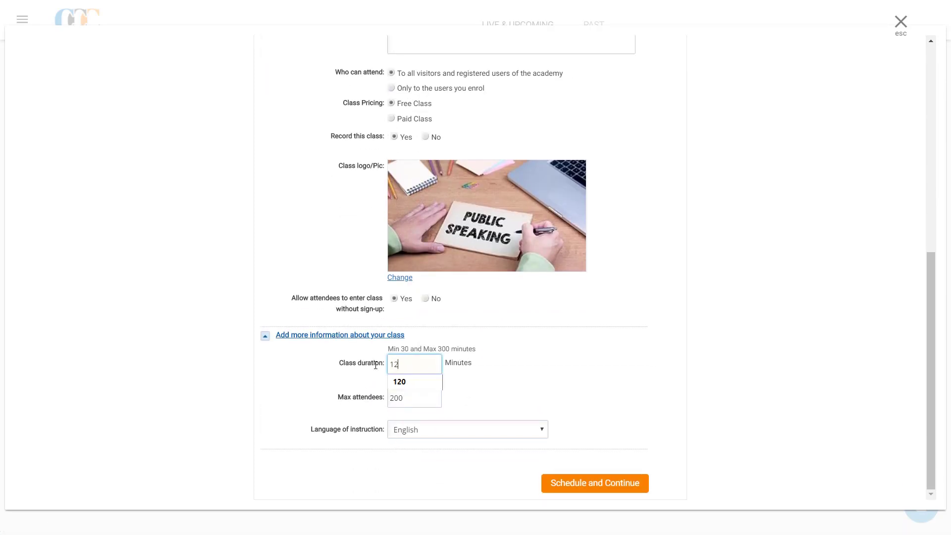
{"action": "type", "text": "0"}
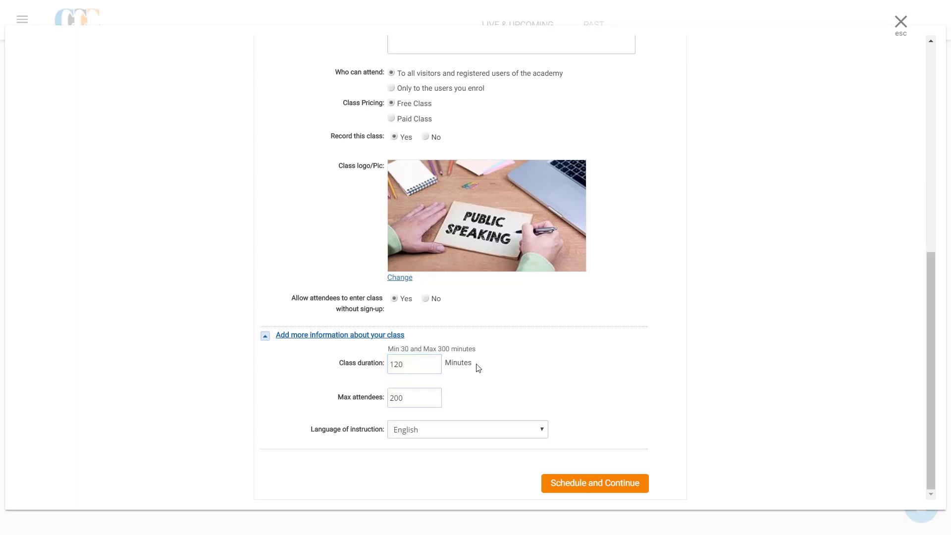
{"action": "left_click_drag", "start_coordinate": [431, 397], "coordinate": [383, 398]}
{"action": "type", "text": "10"}
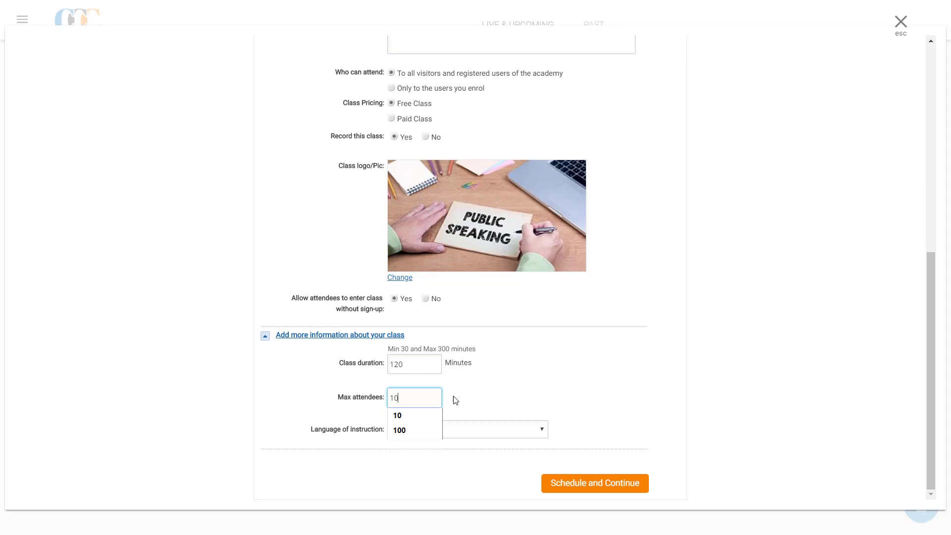
{"action": "type", "text": "0"}
{"action": "left_click", "coordinate": [484, 395]}
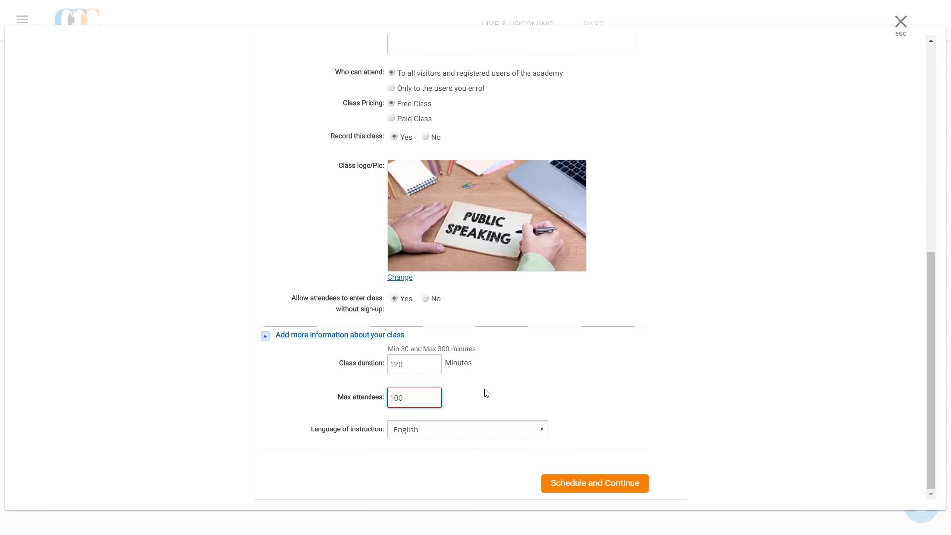
{"action": "left_click", "coordinate": [501, 435]}
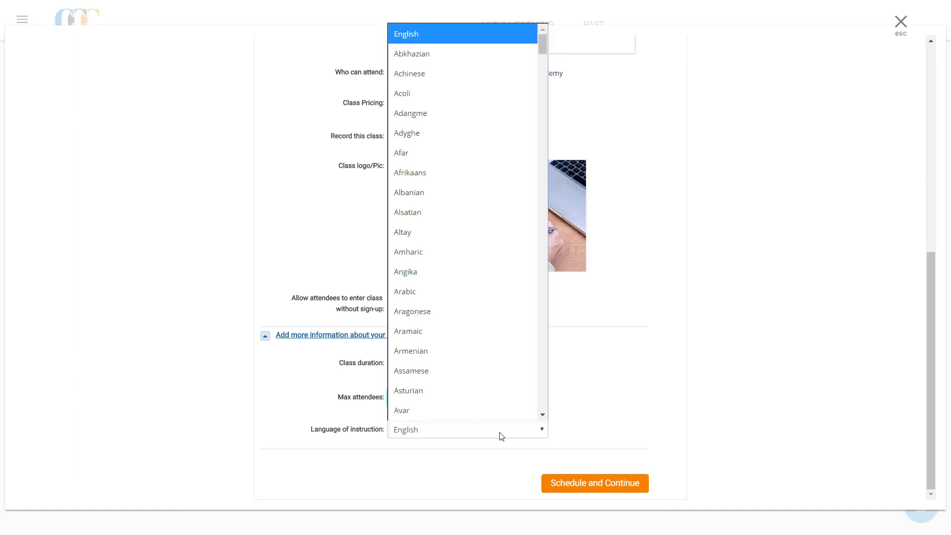
{"action": "left_click", "coordinate": [451, 35]}
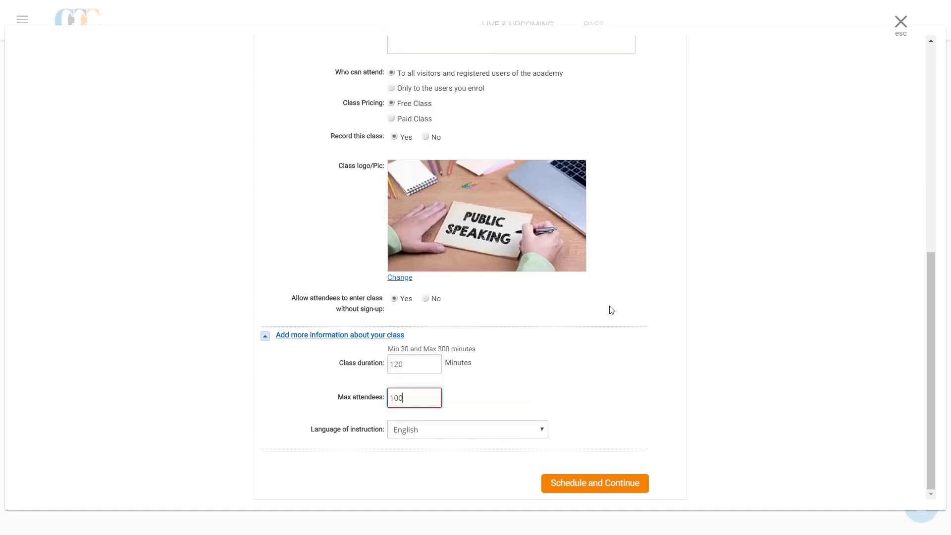
{"action": "scroll", "coordinate": [654, 322], "scroll_direction": "up", "scroll_amount": 8}
{"action": "scroll", "coordinate": [654, 323], "scroll_direction": "up", "scroll_amount": 1}
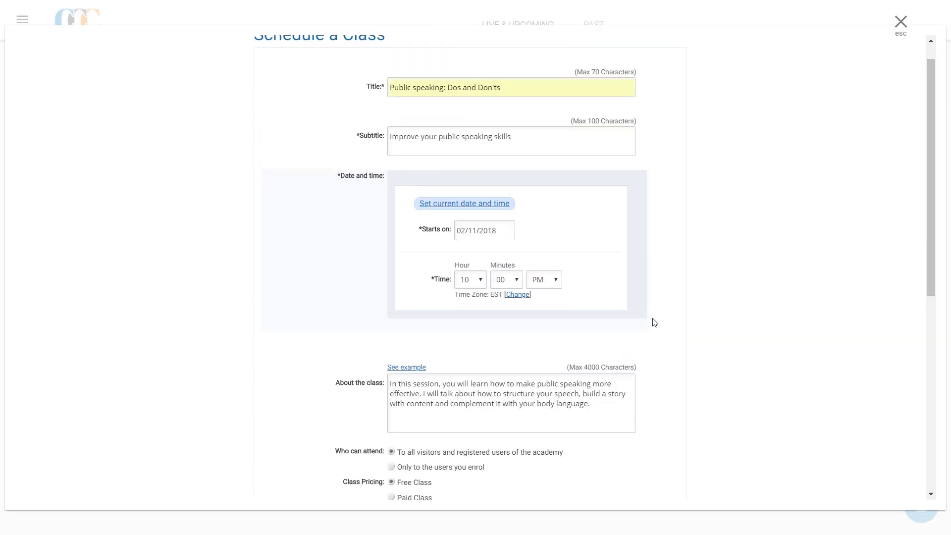
{"action": "scroll", "coordinate": [654, 322], "scroll_direction": "down", "scroll_amount": 1}
{"action": "scroll", "coordinate": [654, 322], "scroll_direction": "down", "scroll_amount": 8}
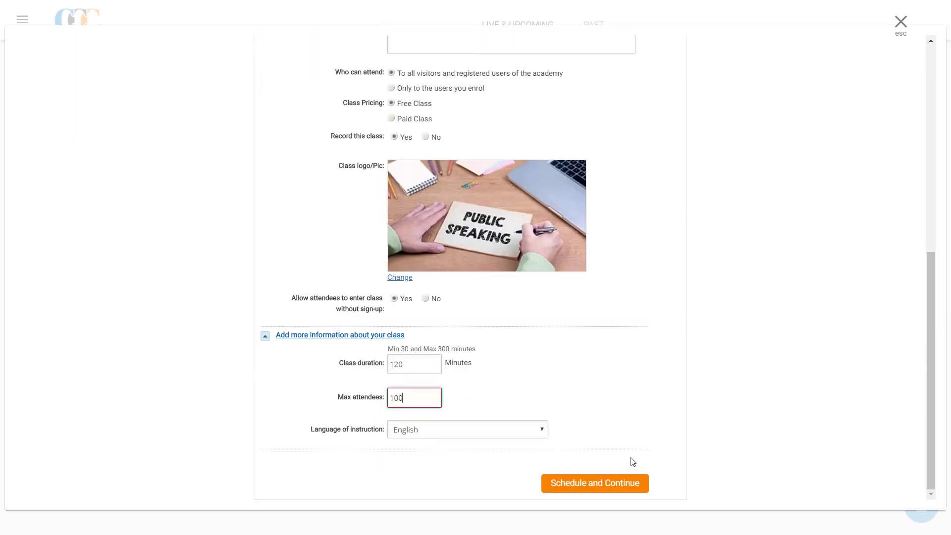
- Schedule the class and dismiss the class-created confirmation
{"action": "left_click", "coordinate": [612, 485]}
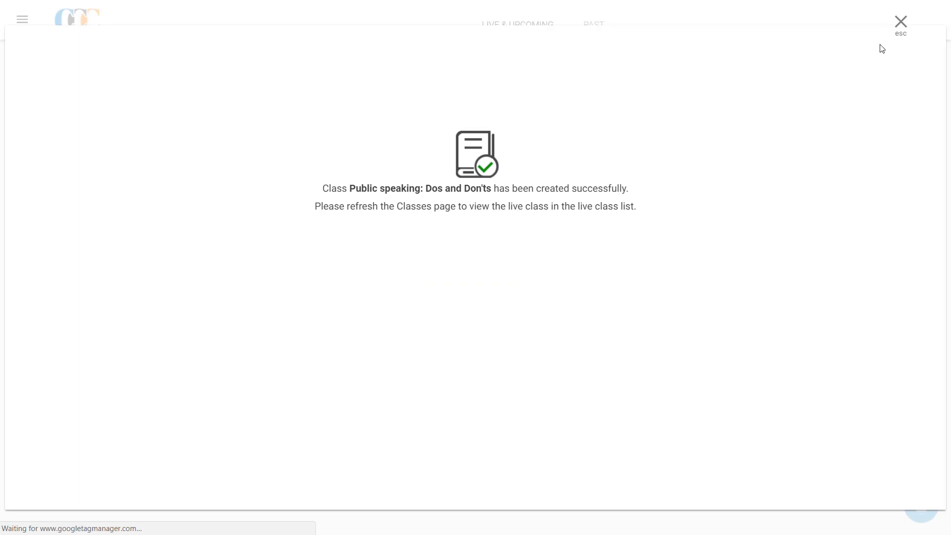
{"action": "left_click", "coordinate": [899, 29]}
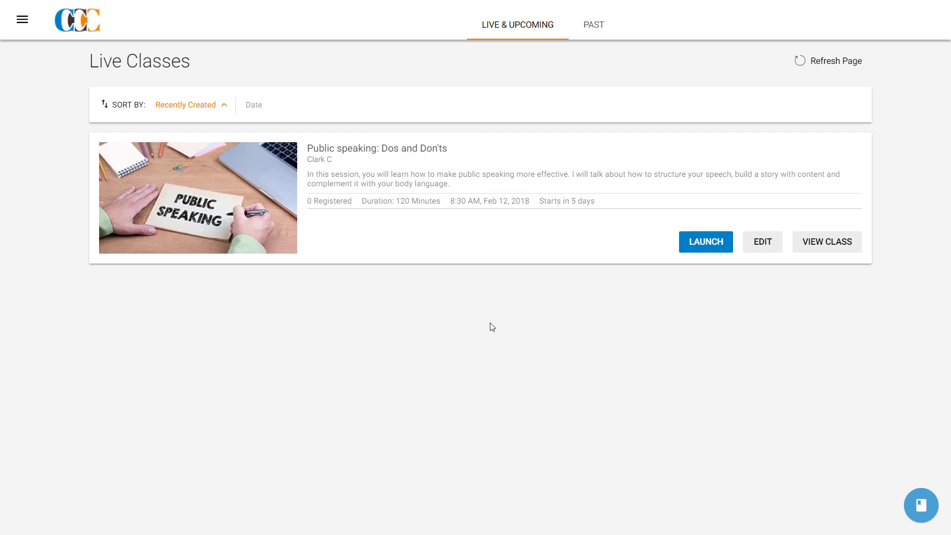
- Open the Public speaking: Dos and Don'ts class's page via VIEW CLASS
{"action": "left_click", "coordinate": [819, 243]}
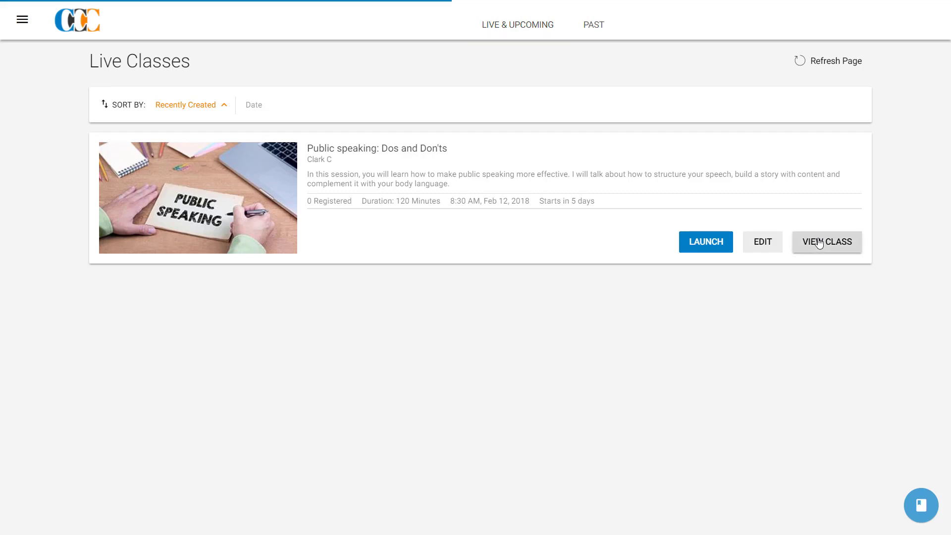